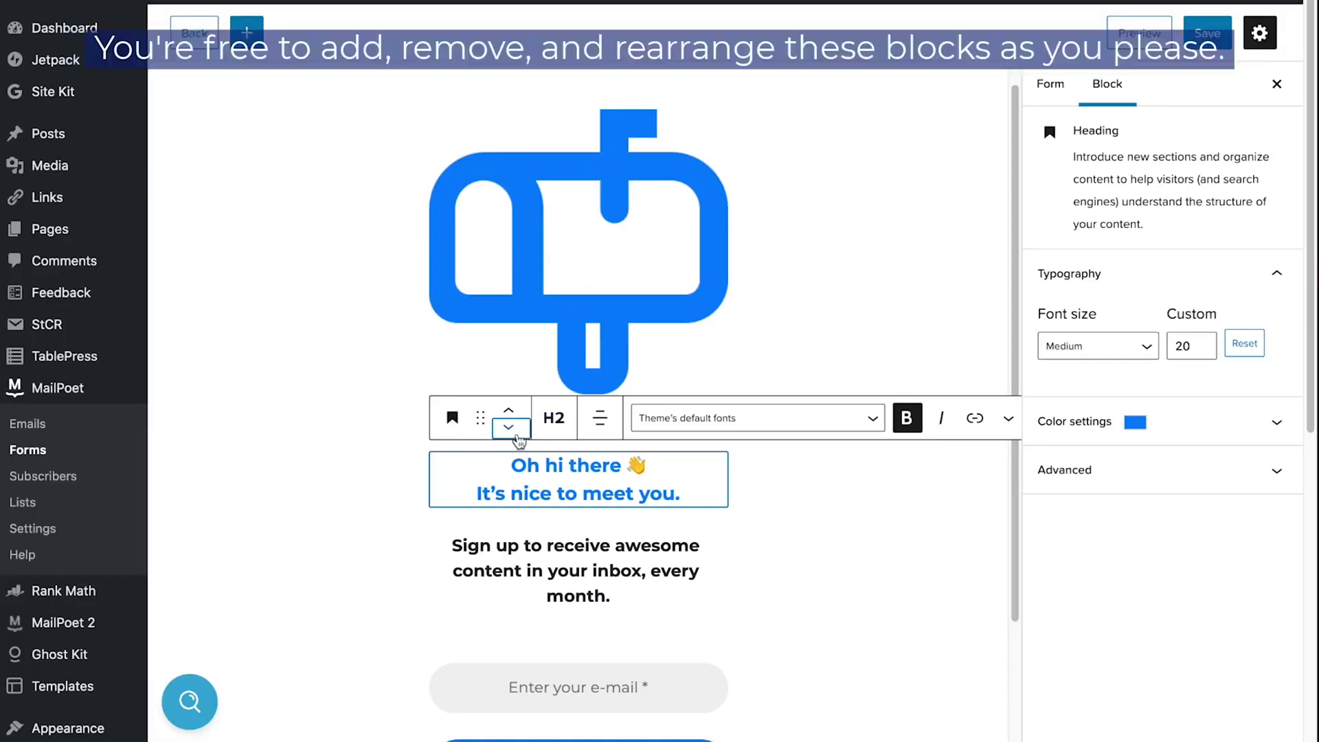
Step: Start a MailPoet Welcome Email triggered by 'new WordPress user is added' with the Subscriber role
click(553, 292)
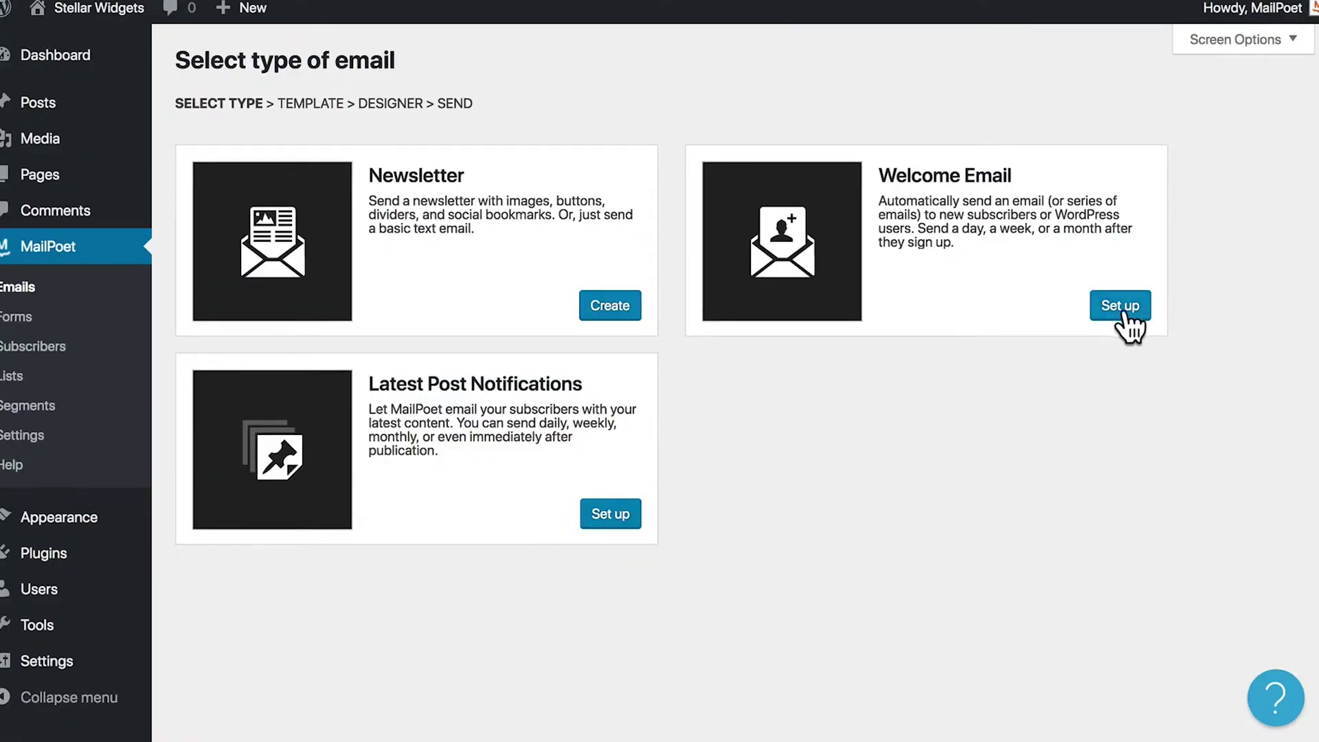
click(1123, 309)
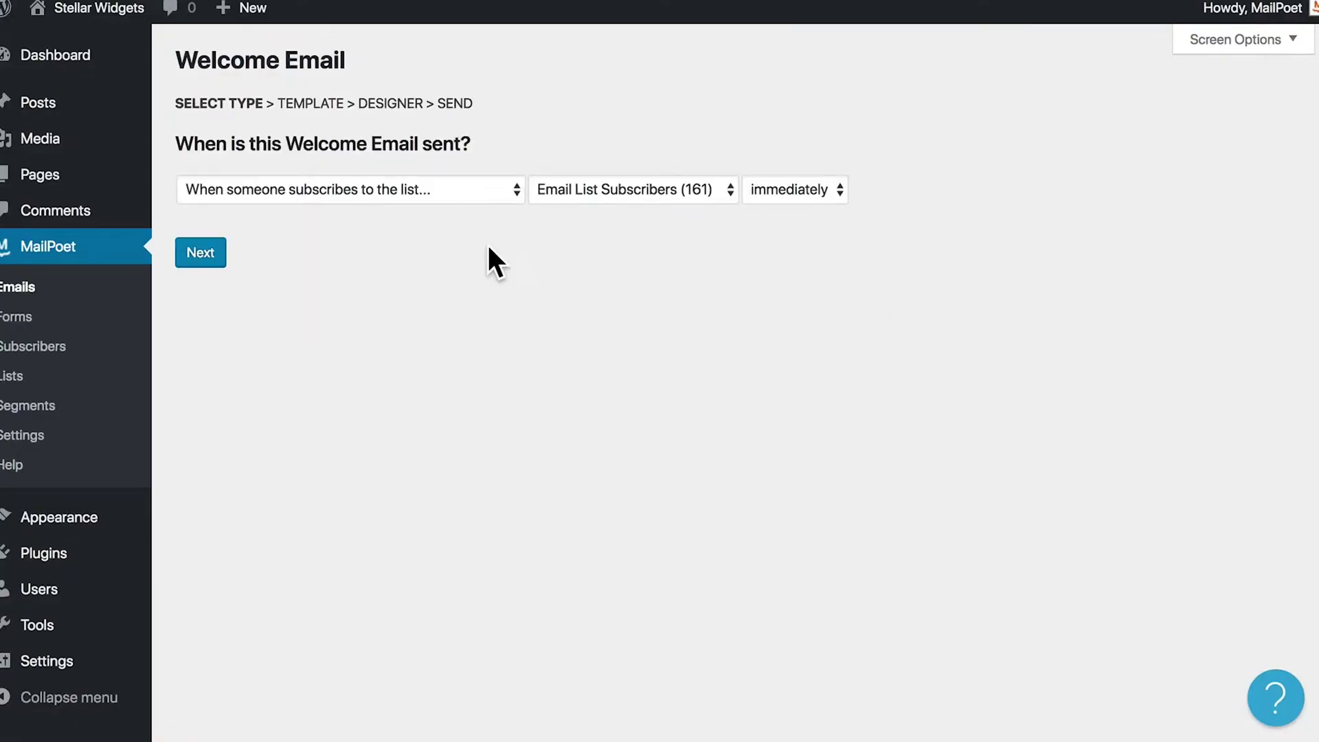
click(456, 191)
click(690, 193)
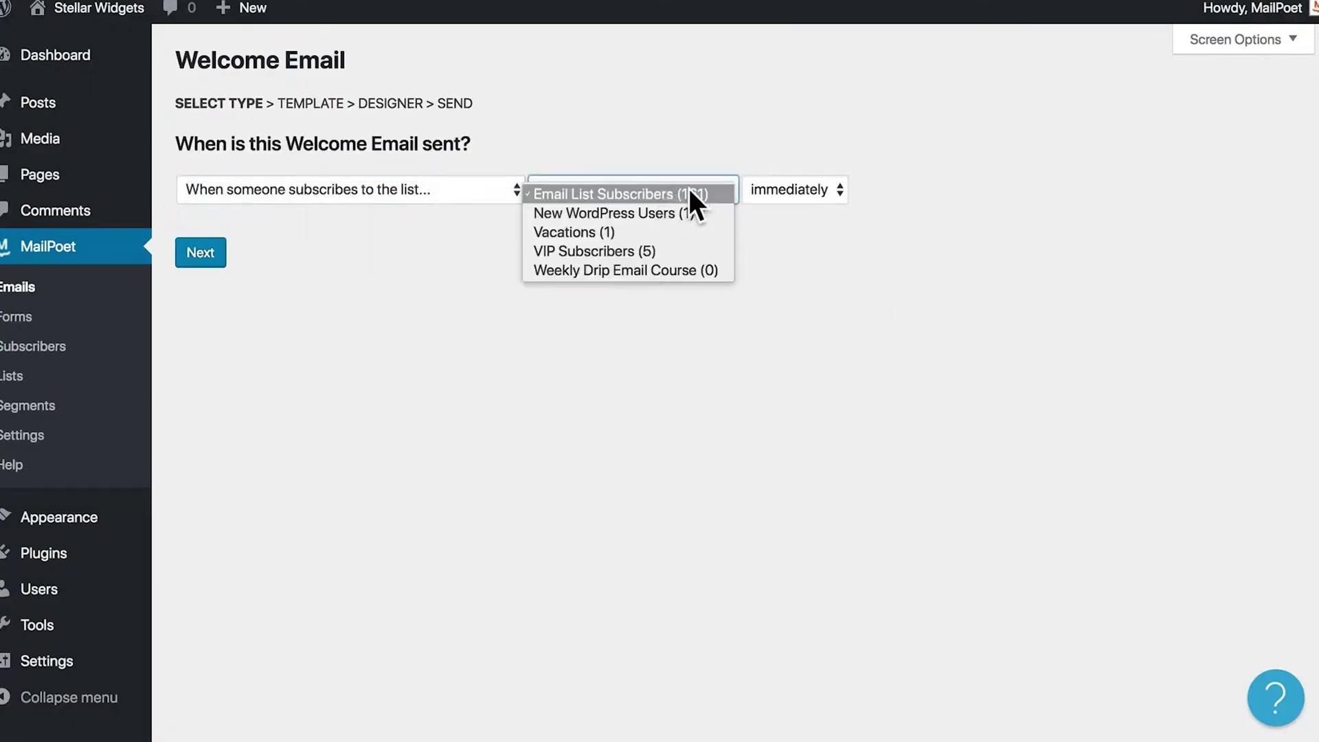
click(767, 247)
click(450, 192)
click(405, 212)
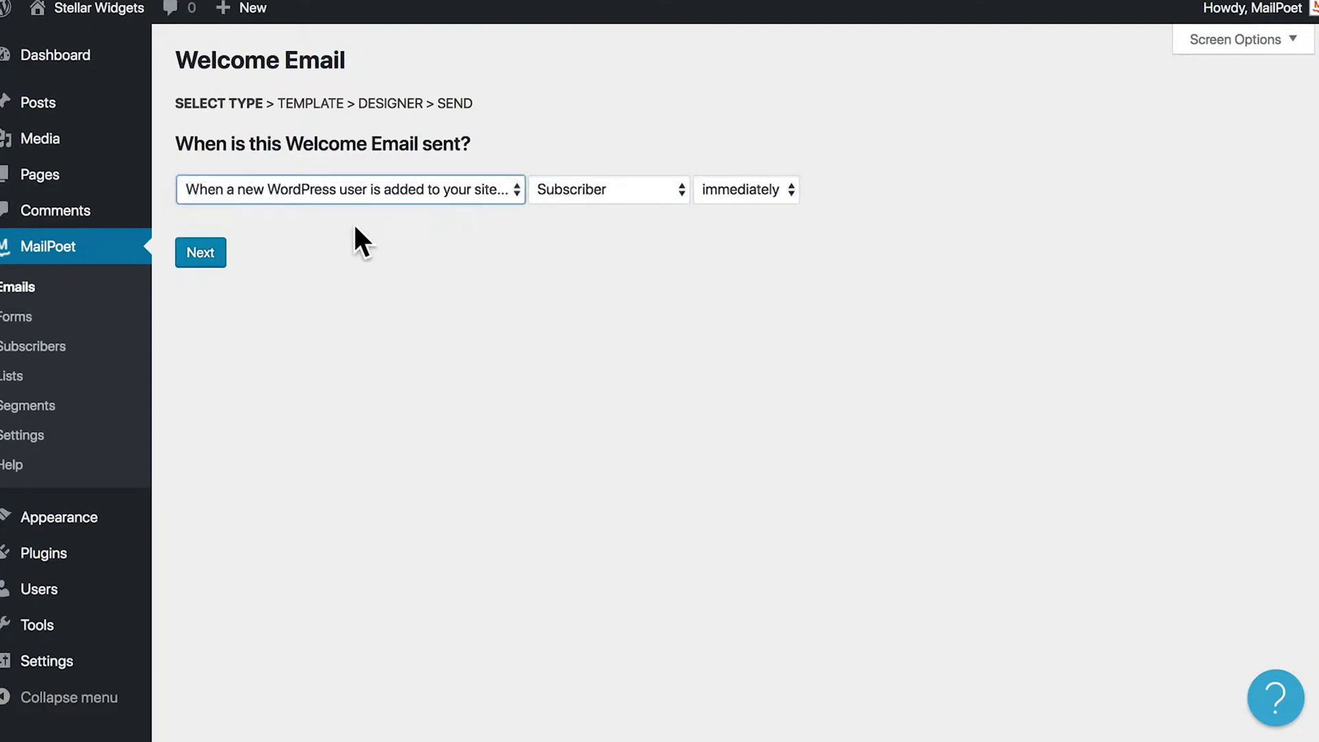
click(645, 213)
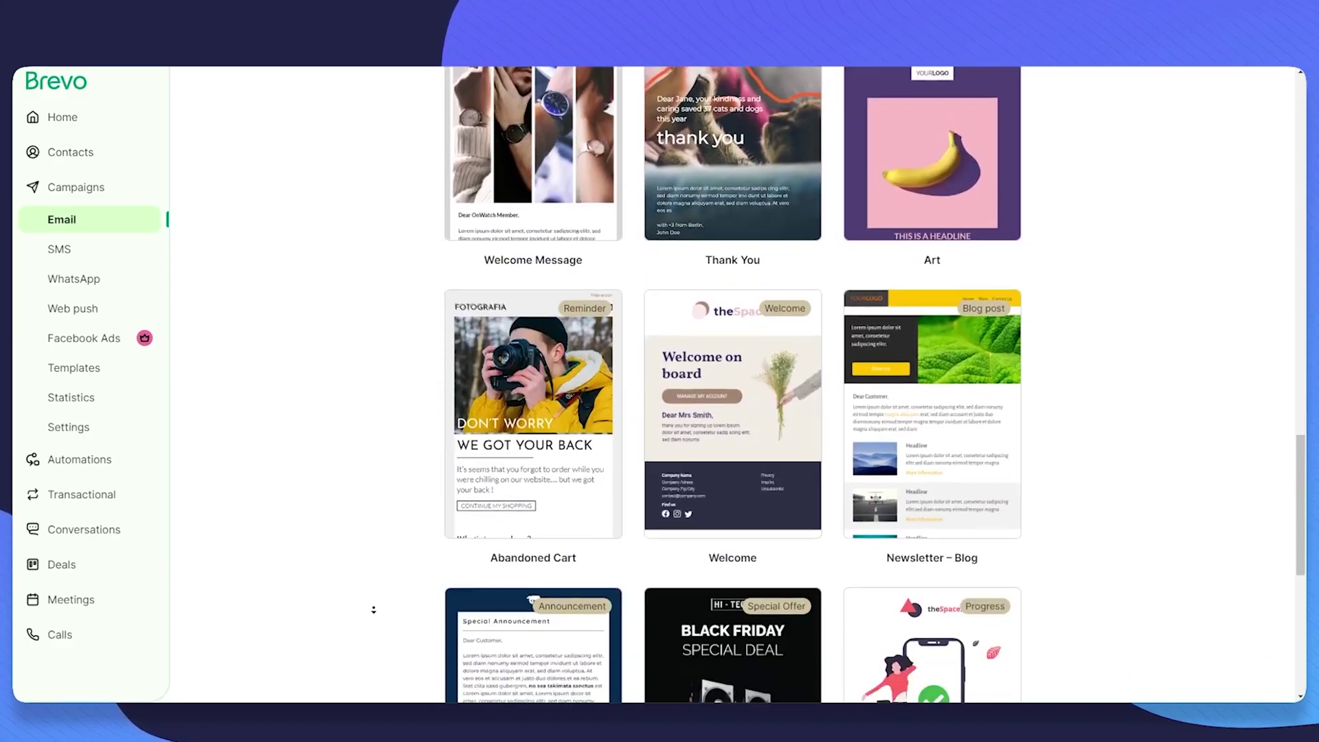
Step: Scroll through Brevo's Template Gallery, then review the templates under My templates
scroll(332, 392, down, 5)
scroll(344, 317, up, 5)
scroll(345, 317, up, 5)
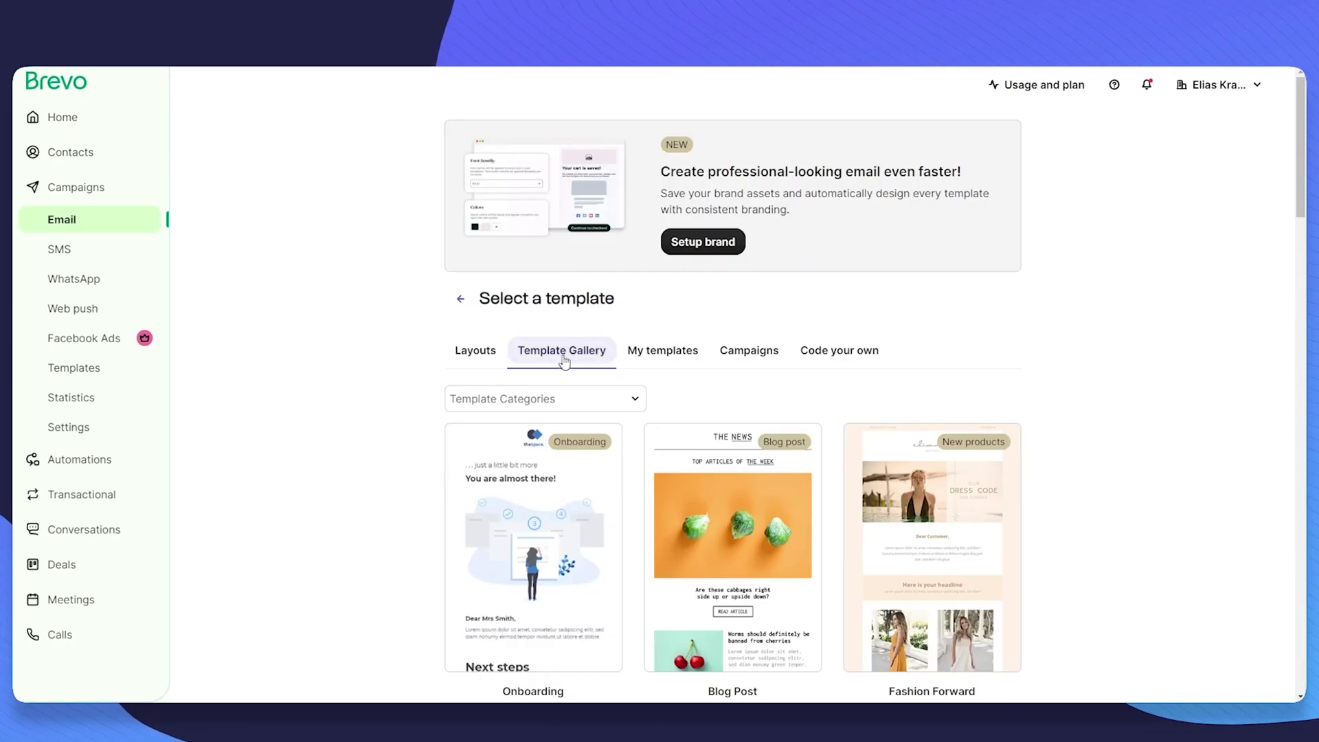
click(662, 355)
scroll(336, 357, down, 5)
scroll(328, 414, up, 5)
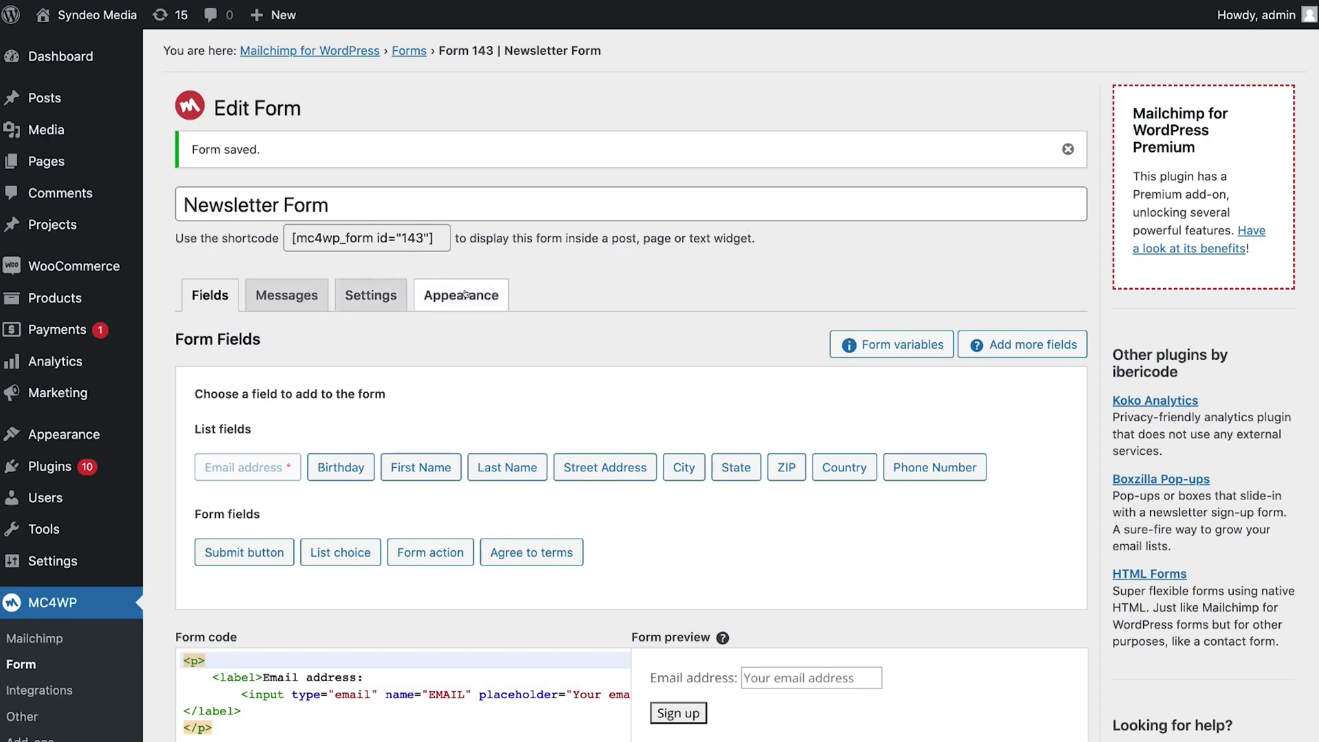
scroll(637, 295, down, 3)
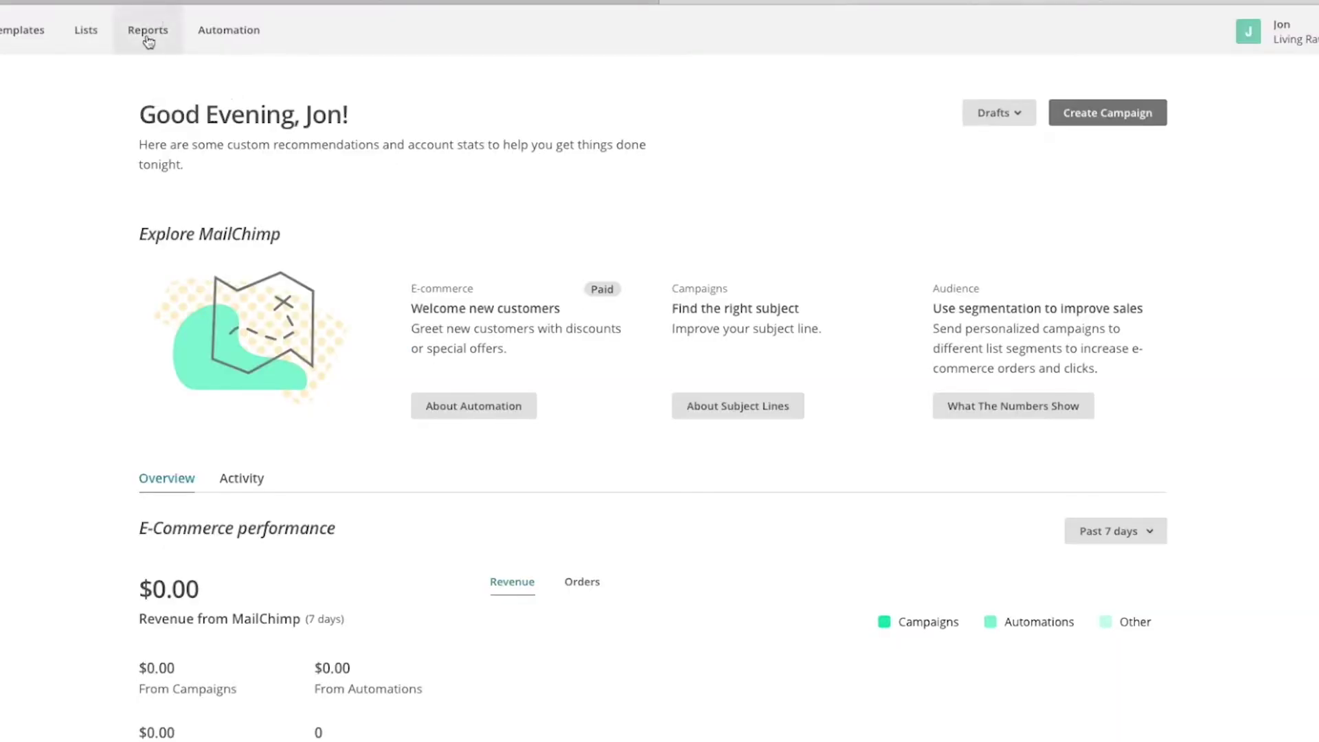
Step: Open Mailchimp Reports and scroll to the open/click-rate chart and campaign list
click(148, 41)
scroll(73, 333, down, 4)
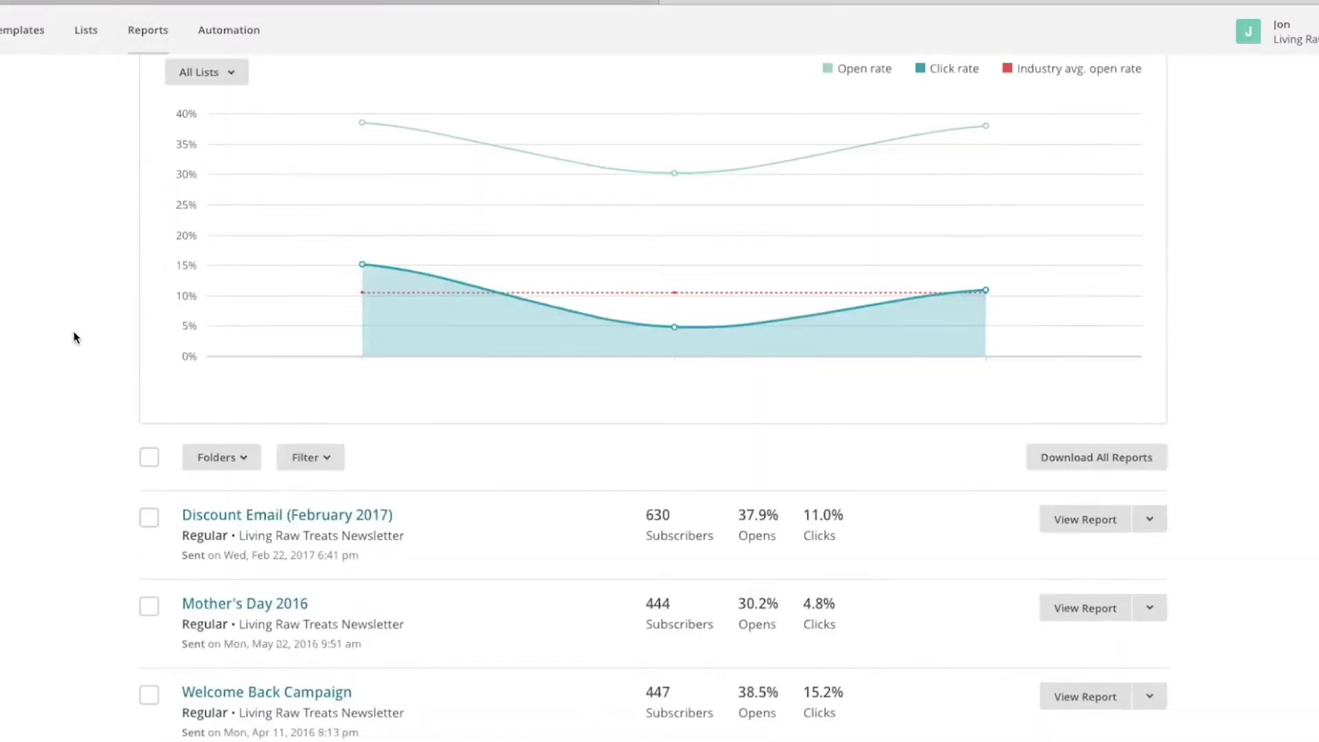
scroll(75, 337, down, 1)
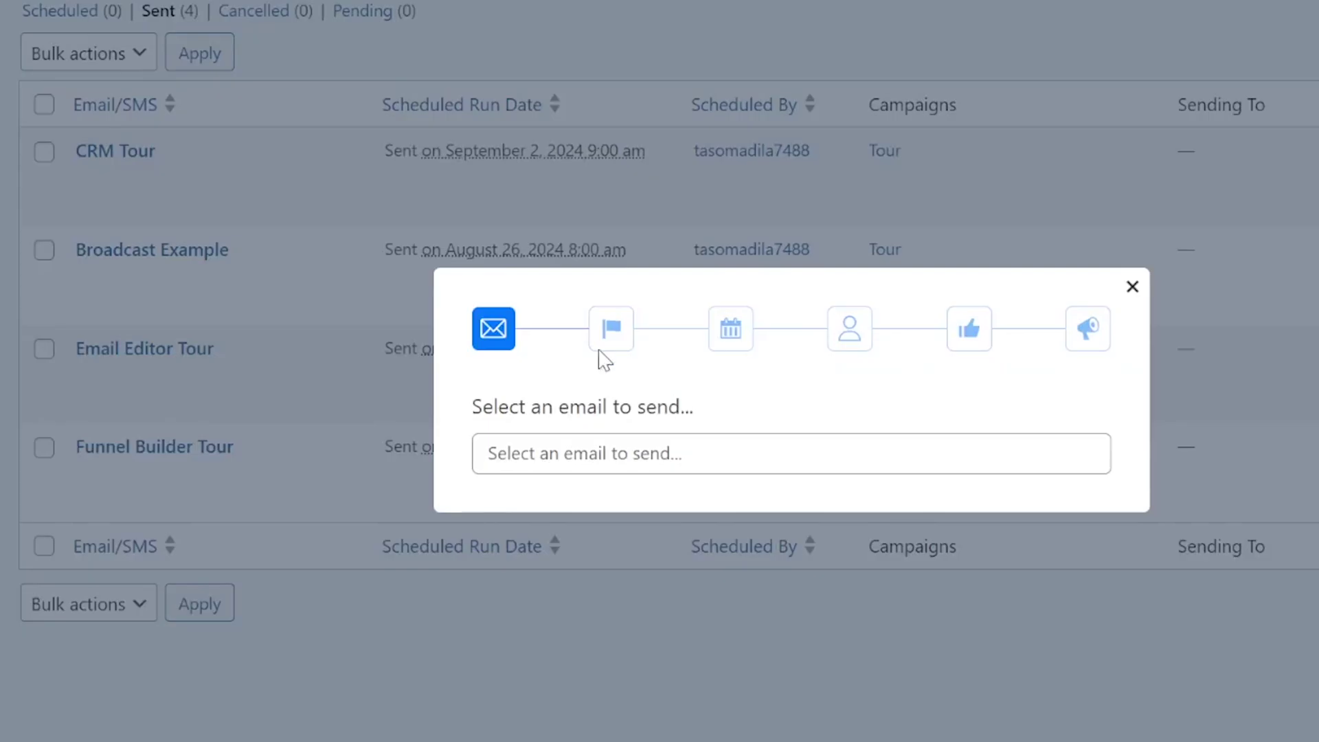
Step: Choose Funnel Builder Tour as the broadcast email and advance past Campaigns to the schedule step
click(683, 451)
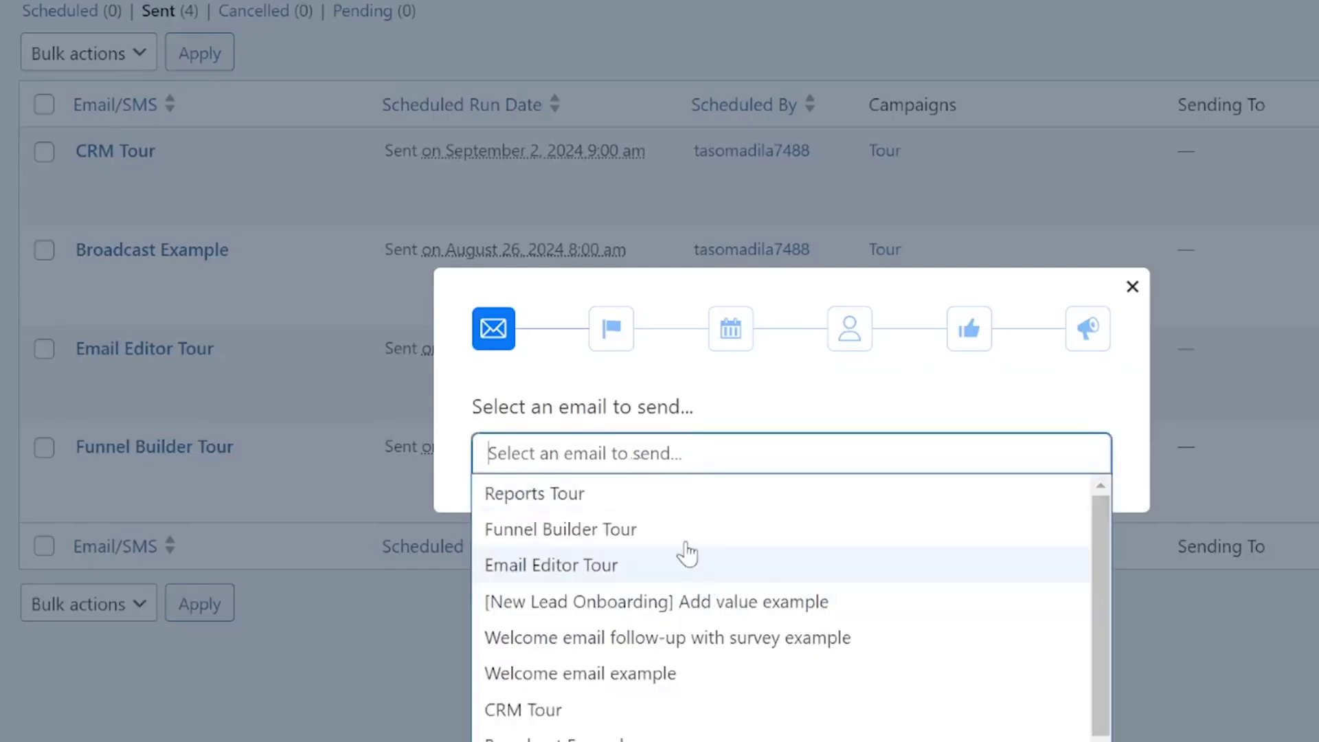
click(683, 524)
click(1024, 142)
click(1079, 500)
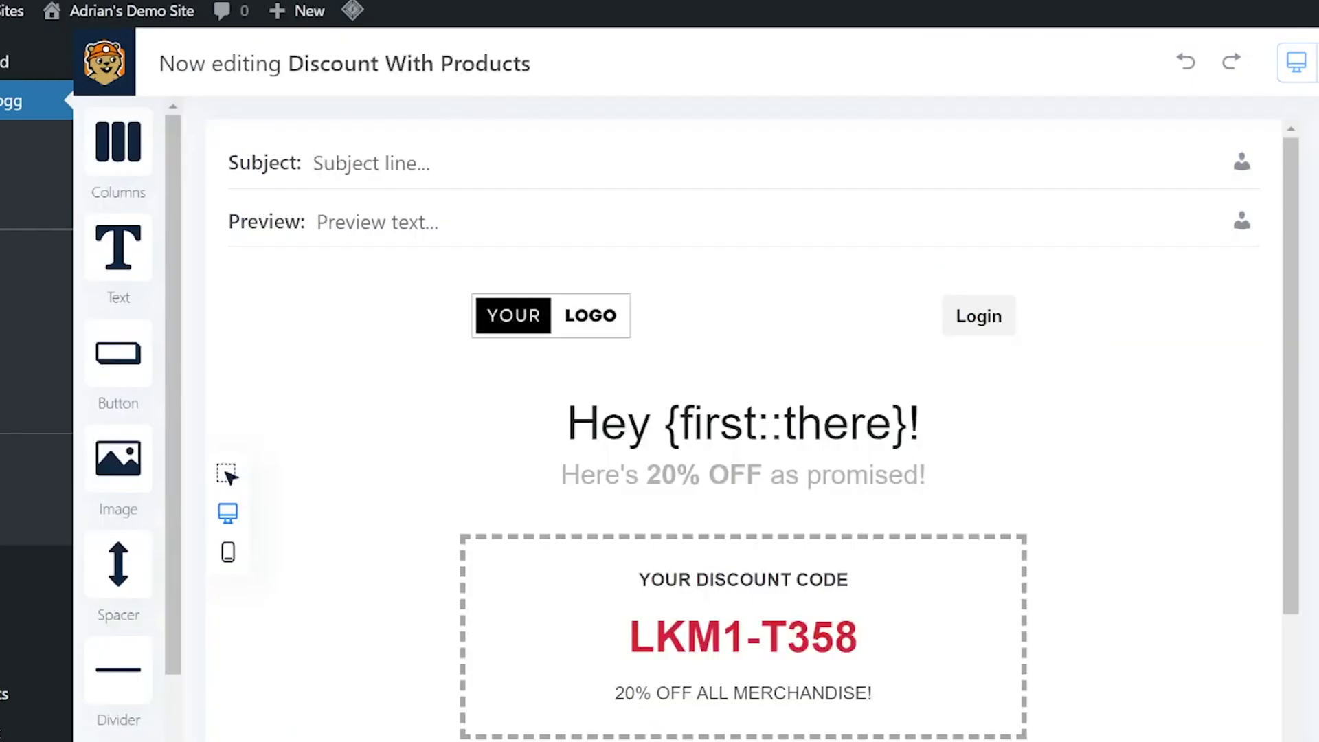
scroll(1223, 434, down, 5)
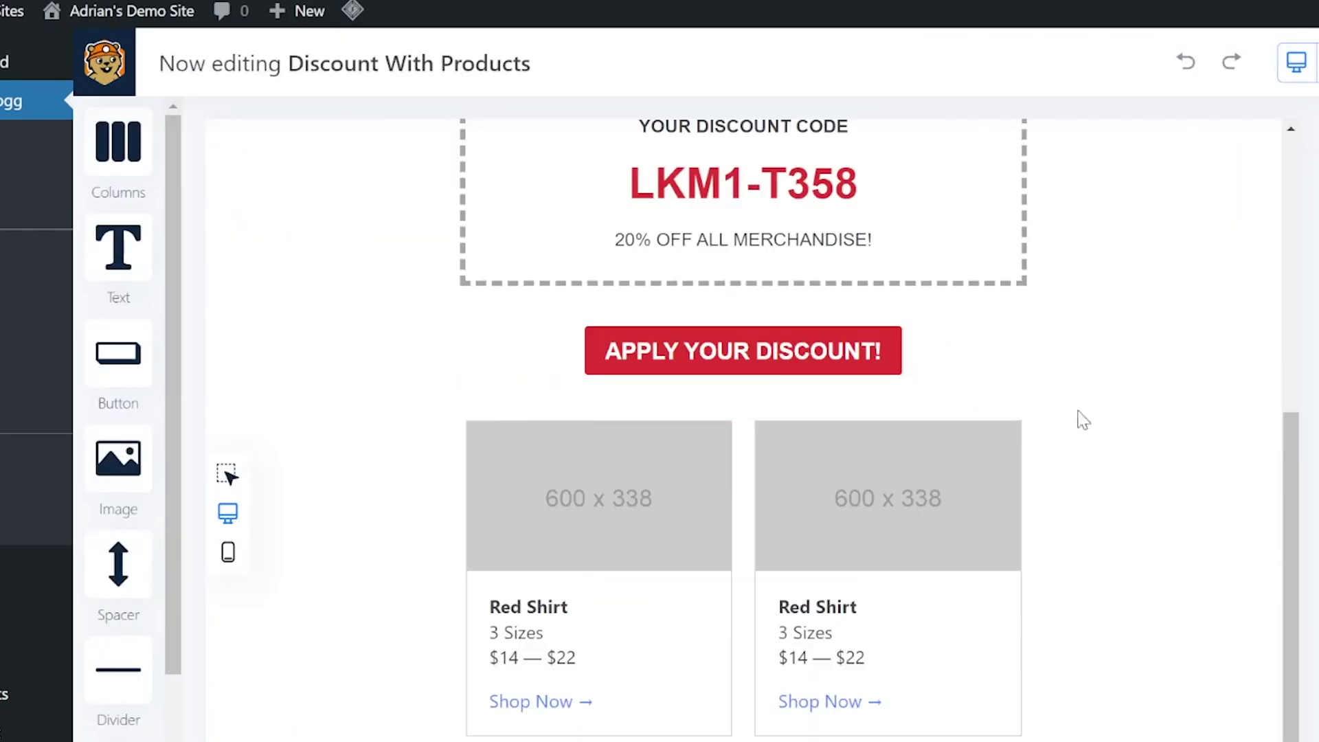
scroll(1064, 508, up, 5)
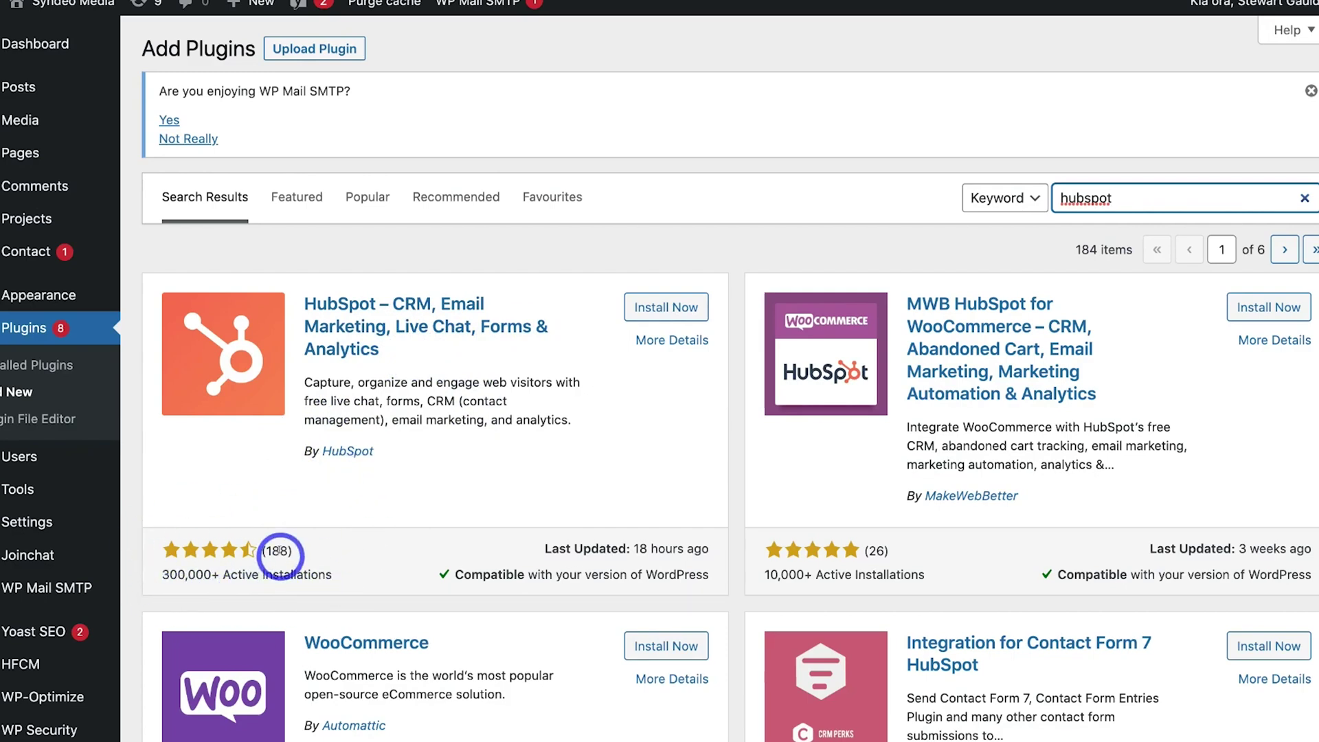
Step: Go from the 'hubspot' search results to the connected HubSpot plugin's settings page
click(633, 311)
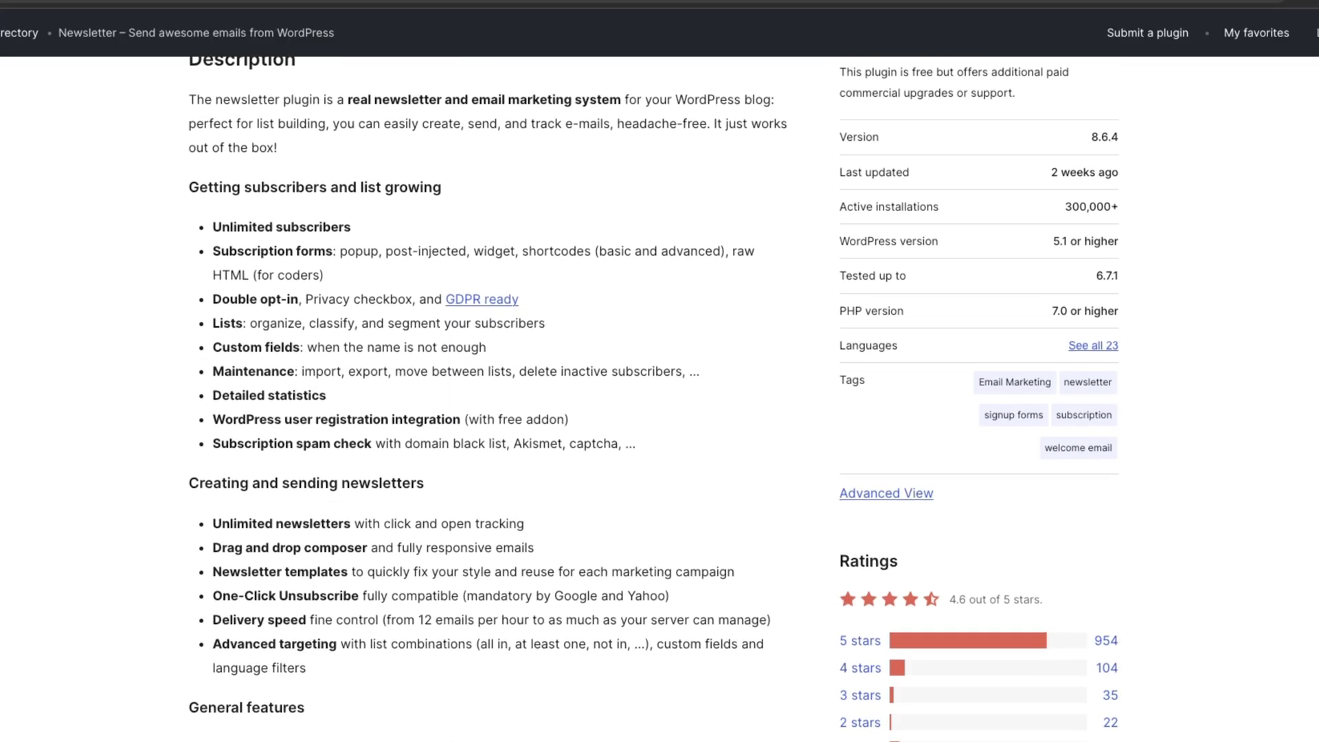
scroll(653, 399, down, 6)
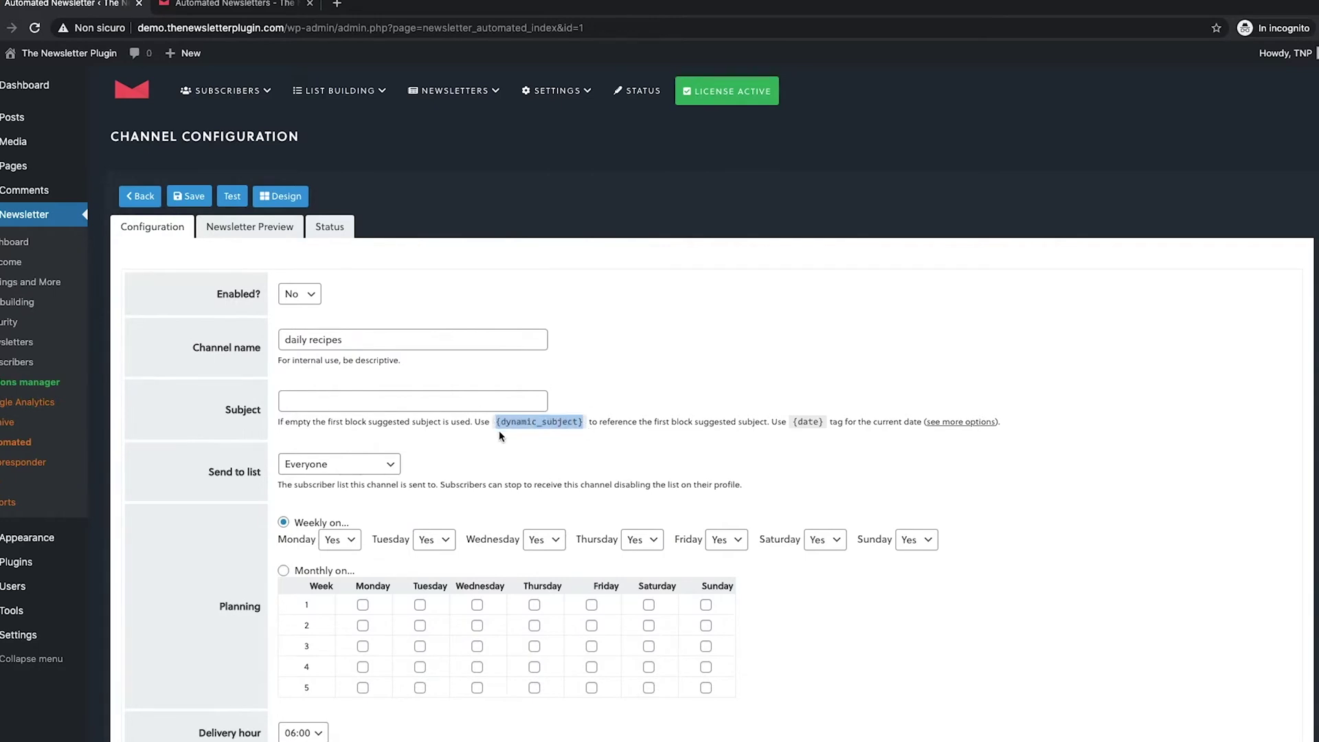
Step: Scroll the 'daily recipes' channel configuration and place the cursor in its Subject field
click(478, 404)
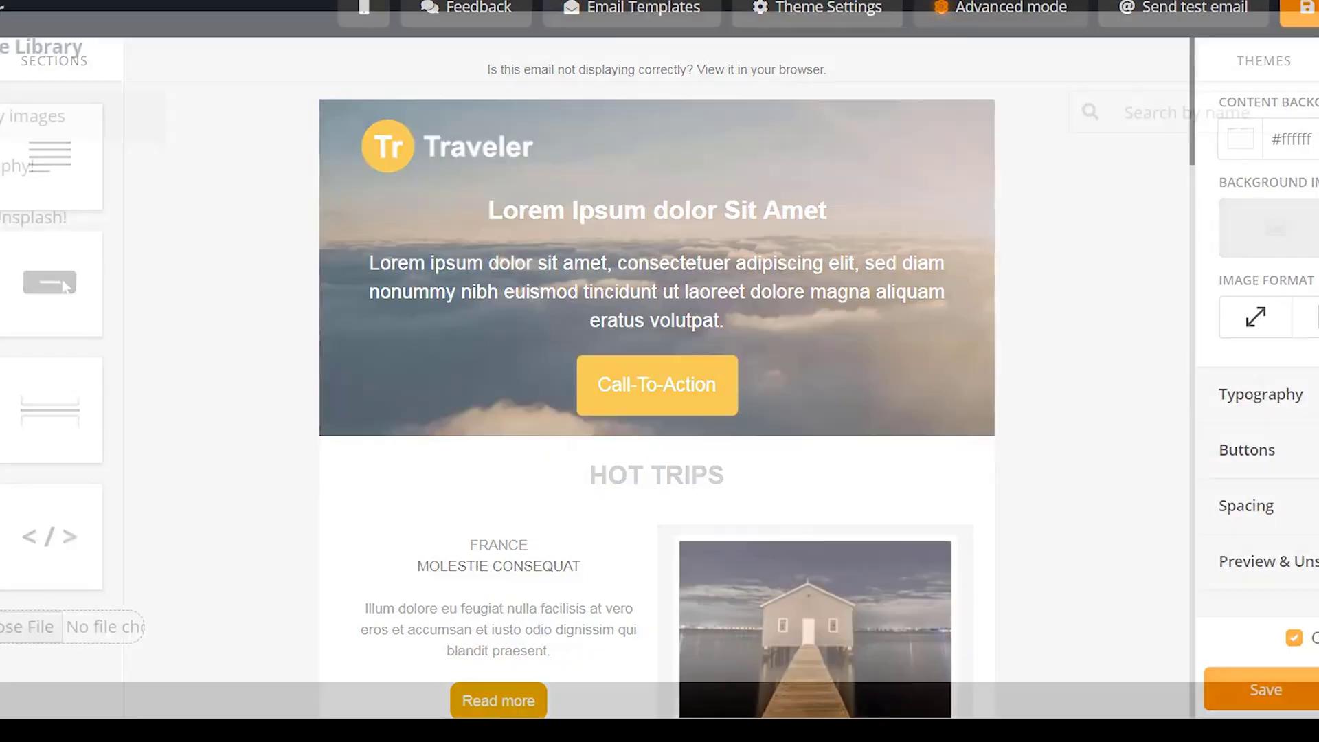
Step: Apply the Grey sandbag image from the Image Library as the Traveler email background
scroll(957, 344, down, 10)
scroll(1015, 429, down, 10)
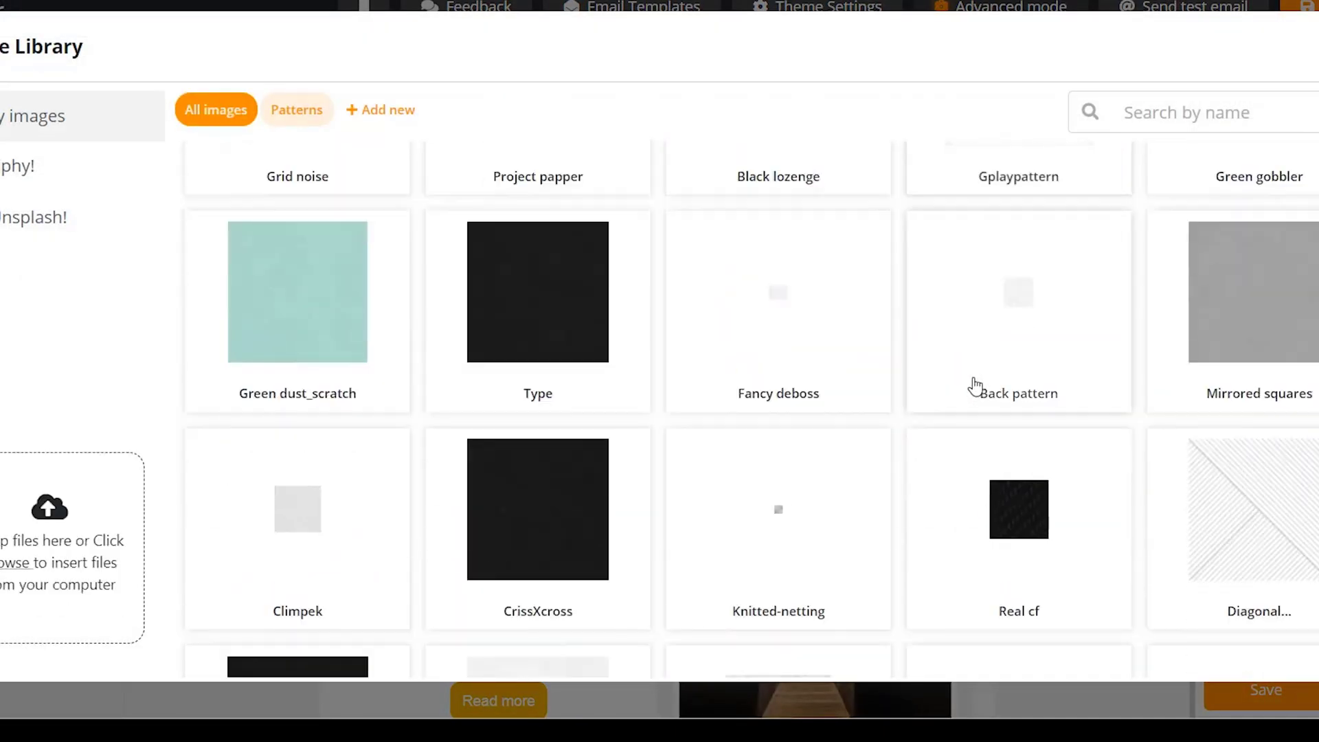
click(826, 274)
click(1307, 649)
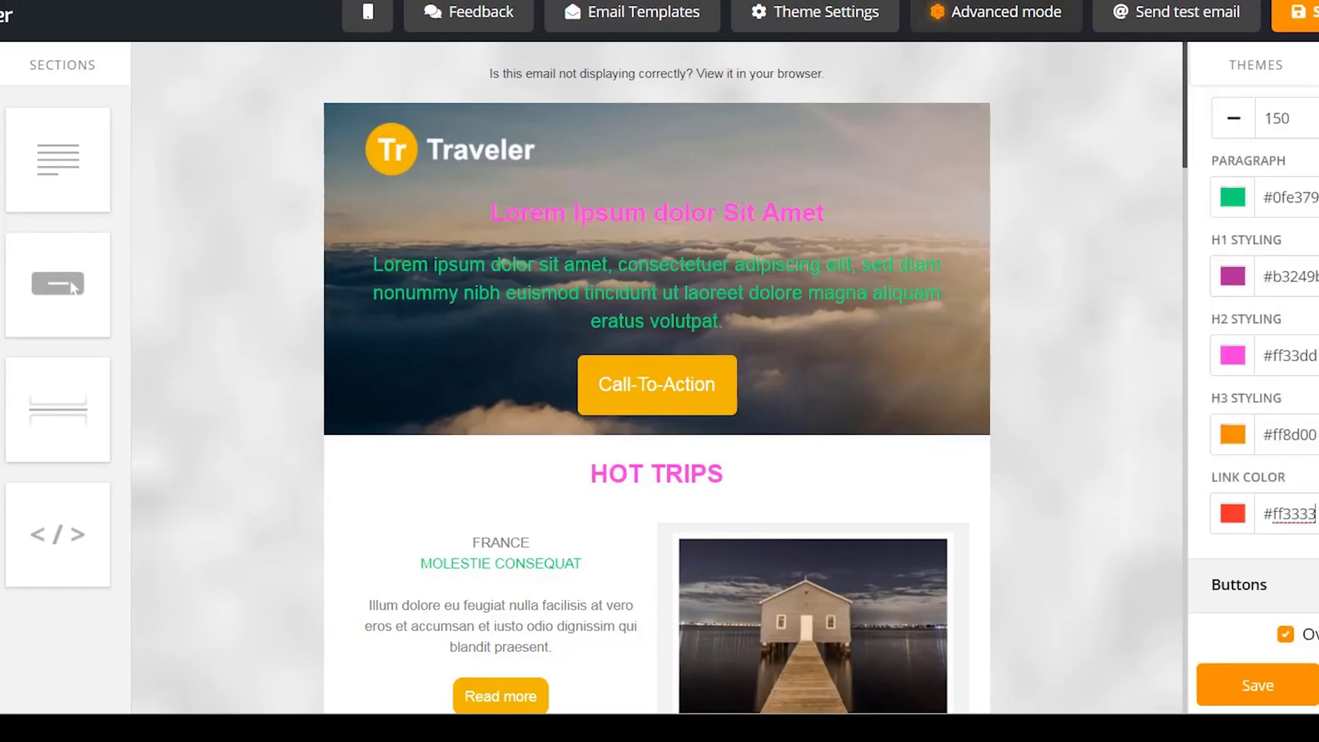
Step: Finish the typography colours, save the styling as a theme, and start typing its name
click(1279, 406)
click(1278, 685)
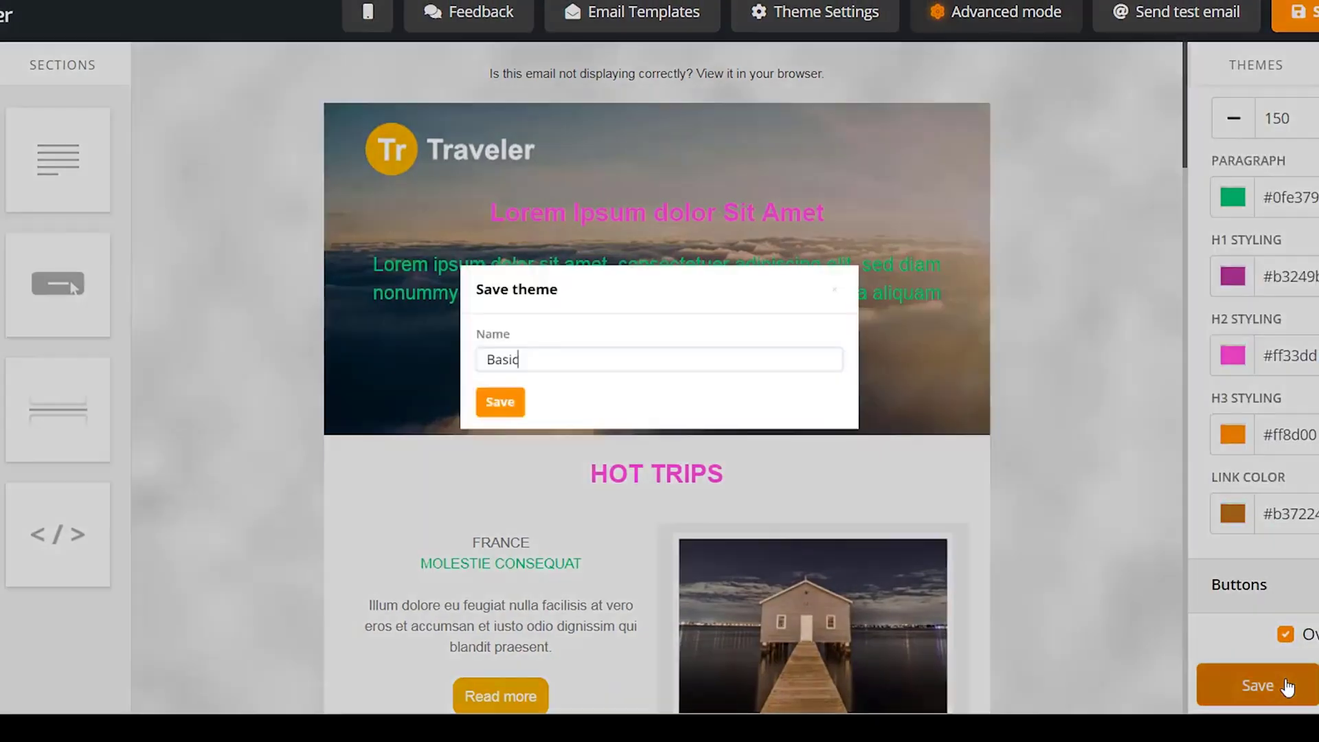
text(N)
key(Caps_Lock)
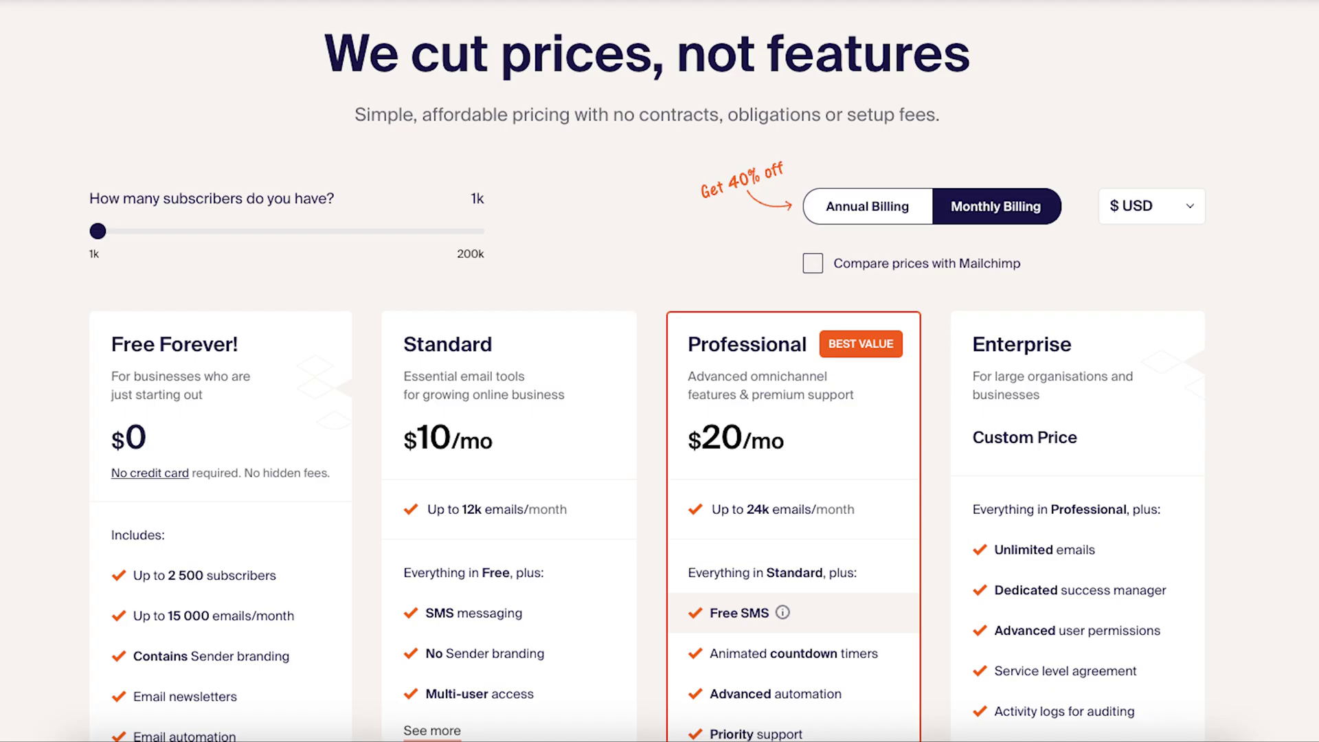